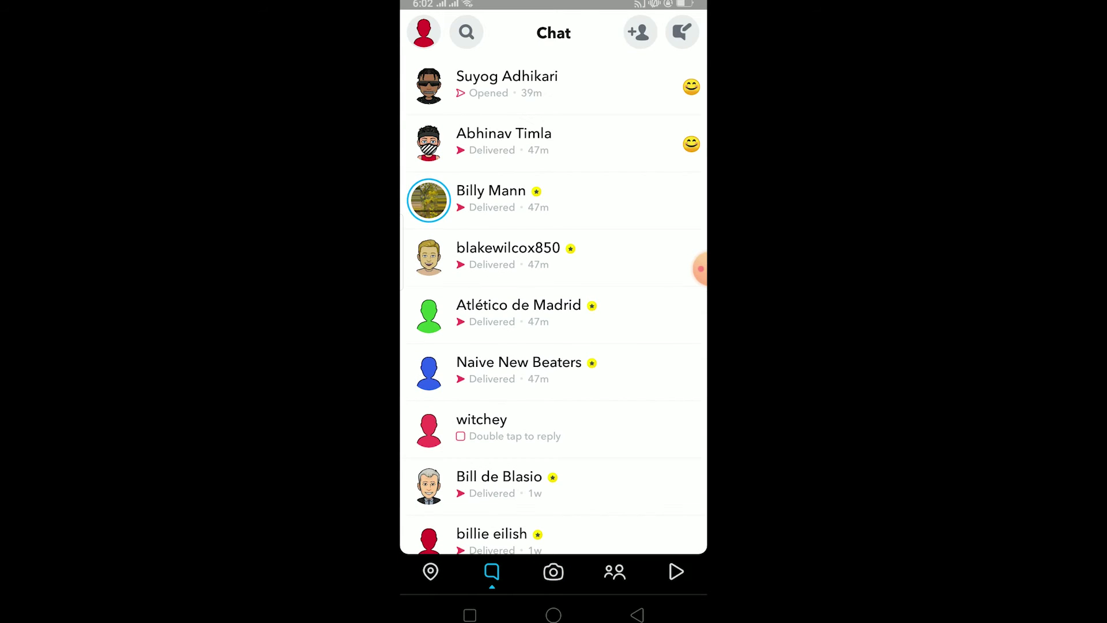
click(504, 139)
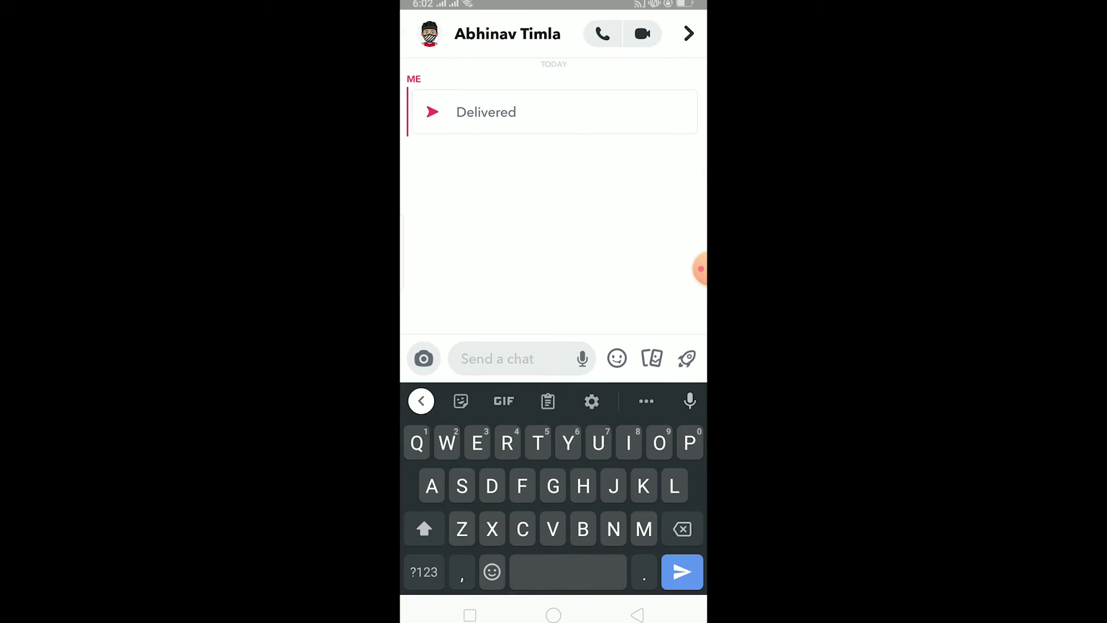
text(Hi)
click(683, 571)
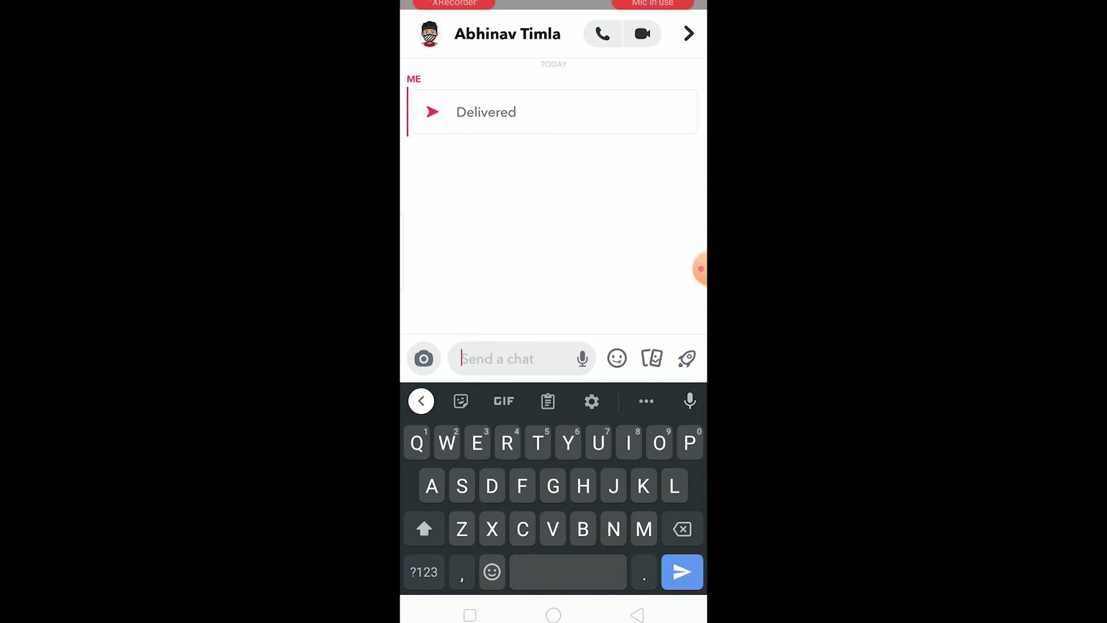
click(637, 615)
click(638, 614)
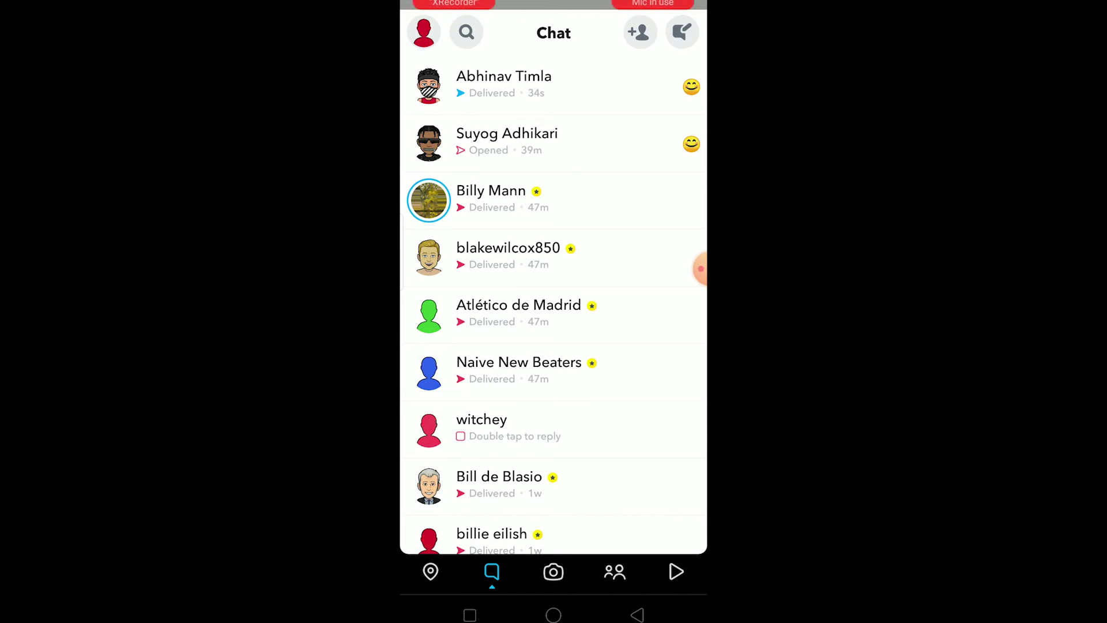
click(431, 571)
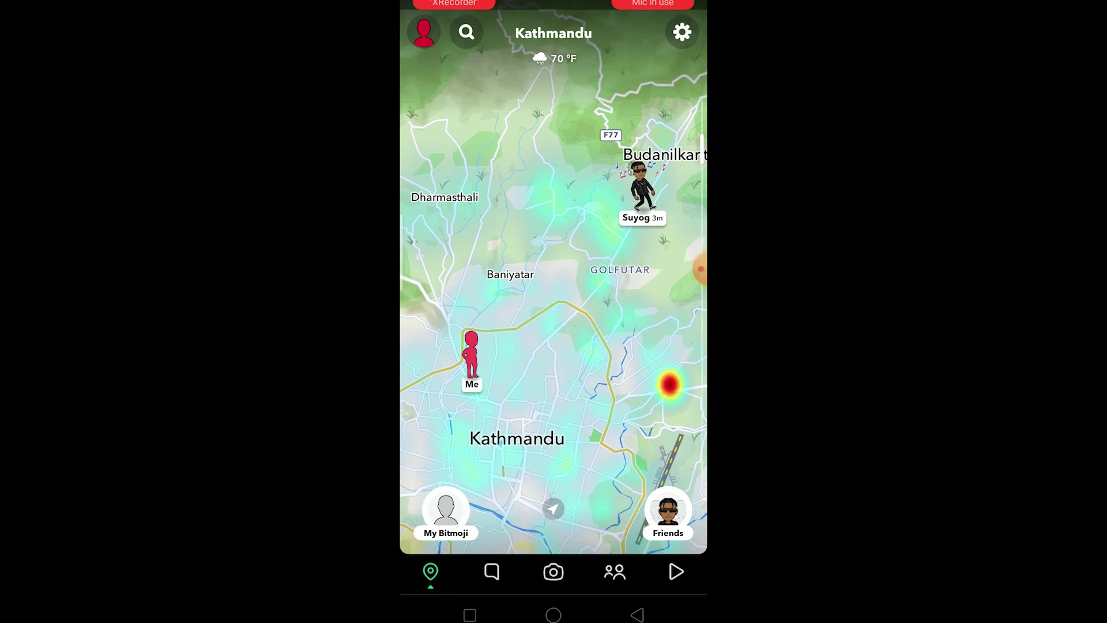
scroll(632, 209, up, 3)
click(644, 220)
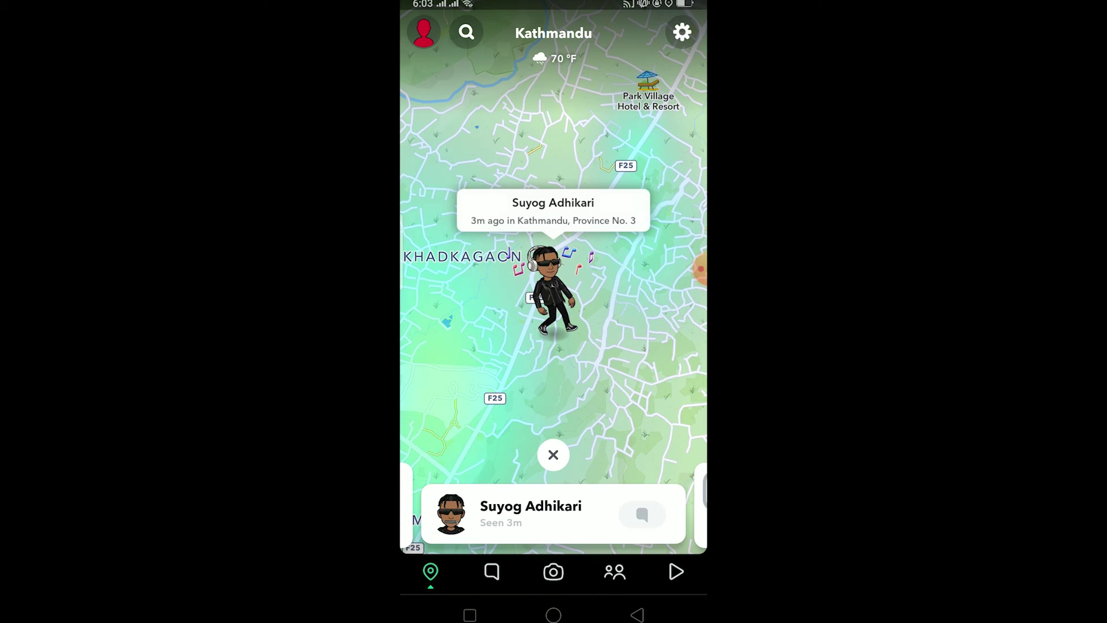
scroll(554, 295, down, 3)
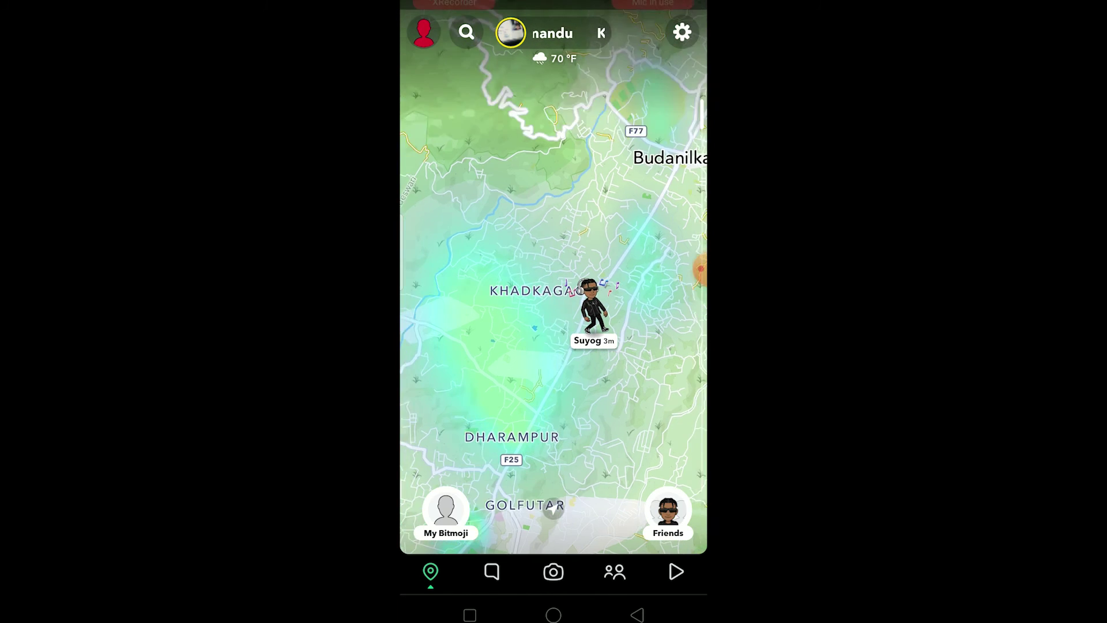
drag(532, 389, 595, 253)
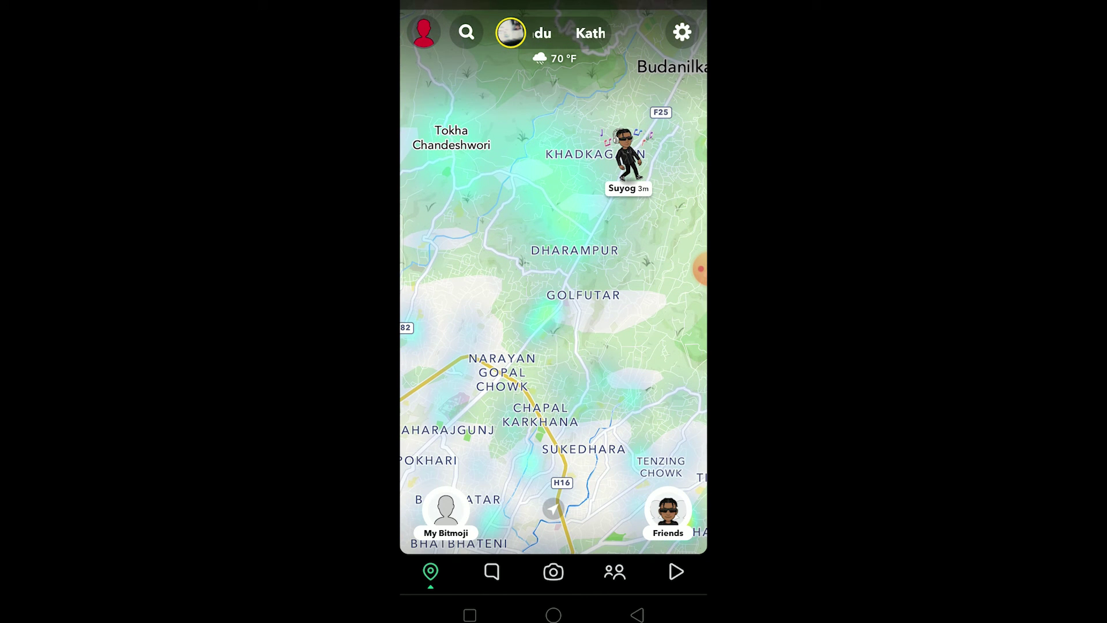
Step: Close the Snap Map with Android Back to reach the camera screen
click(636, 614)
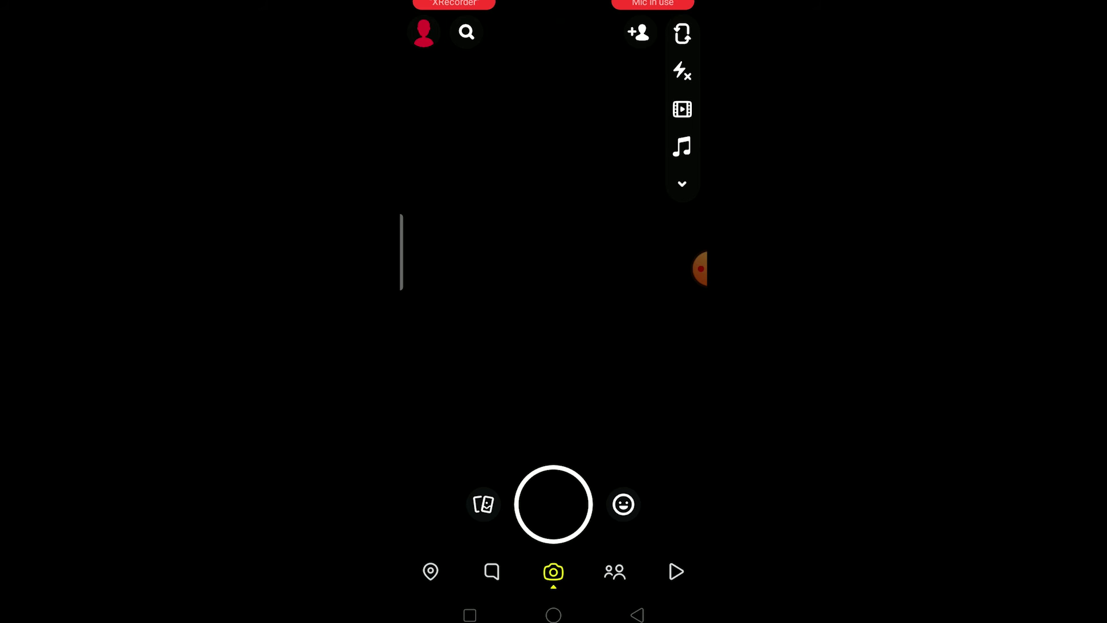